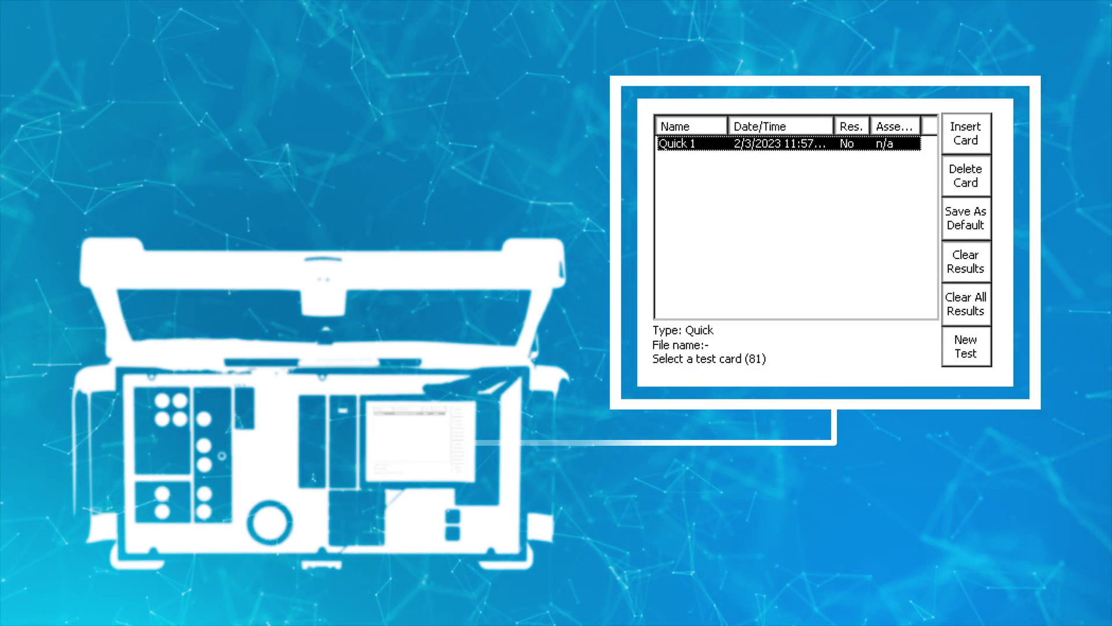
Step: Set the Quick 1 test's output range to AC 2kV and its amplitude to 50 V
{"action": "key", "text": "Return"}
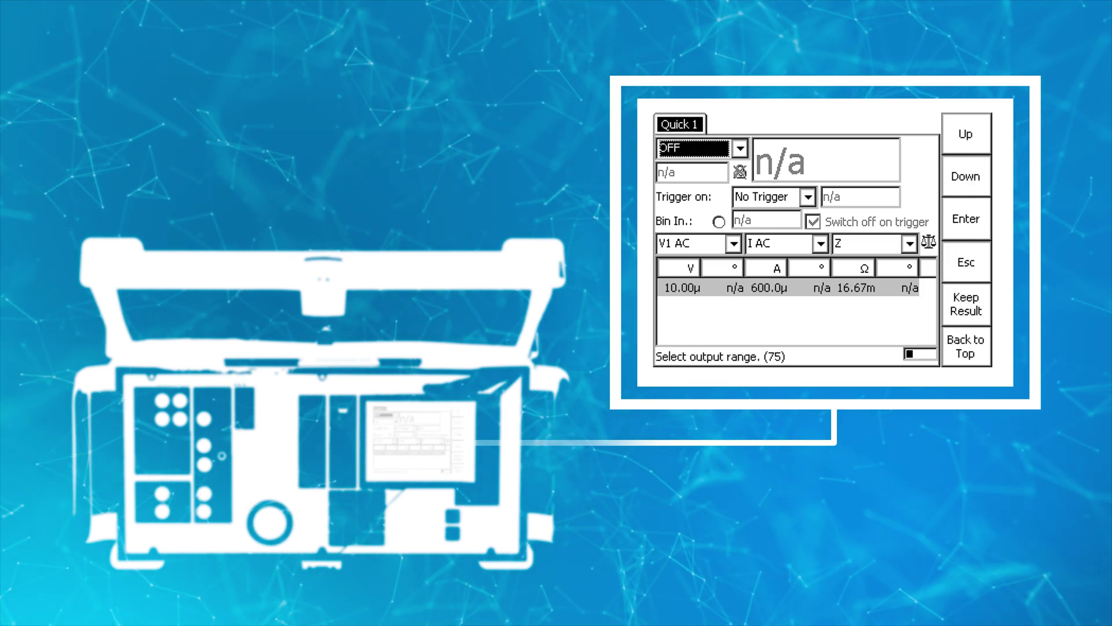
{"action": "key", "text": "Return"}
{"action": "key", "text": "Down"}
{"action": "key", "text": "Down"}
{"action": "key", "text": "Down"}
{"action": "key", "text": "Down"}
{"action": "key", "text": "Down"}
{"action": "key", "text": "Down"}
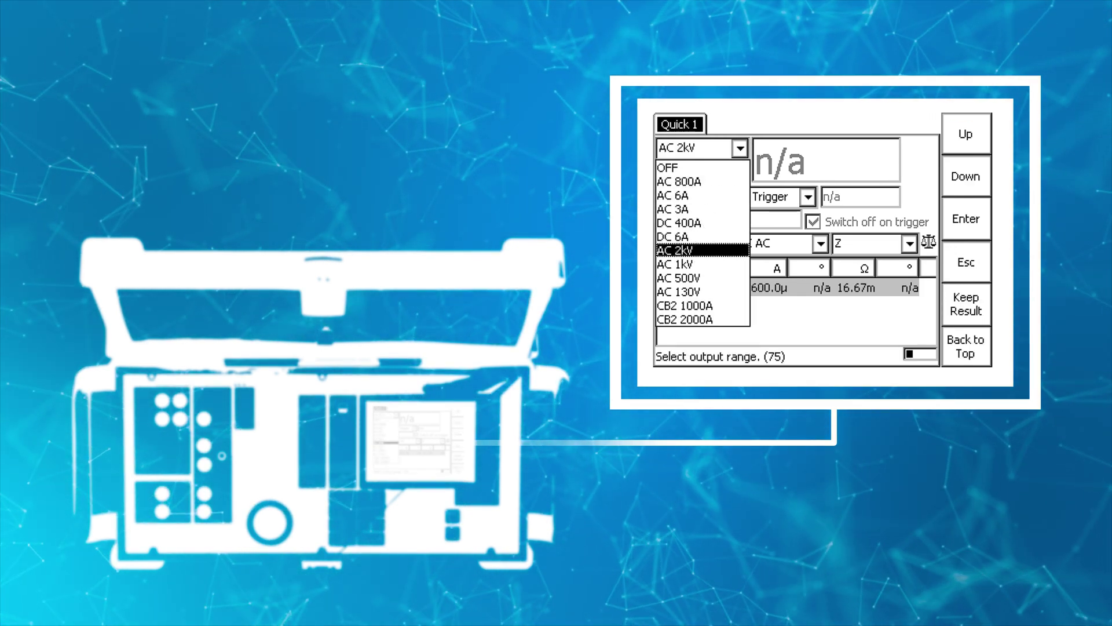
{"action": "key", "text": "Return"}
{"action": "key", "text": "Tab"}
{"action": "type", "text": "50"}
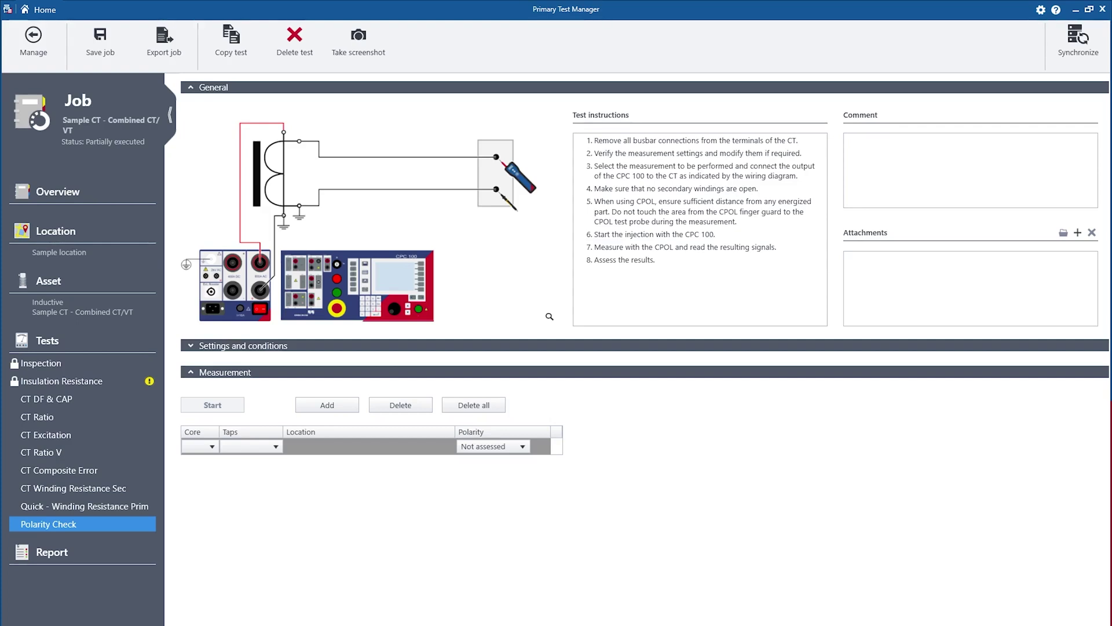
Step: Fill the Polarity Check row: Core 2, taps 2S1 - 2S2, location Relay, polarity Manual pass
{"action": "left_click", "coordinate": [213, 447]}
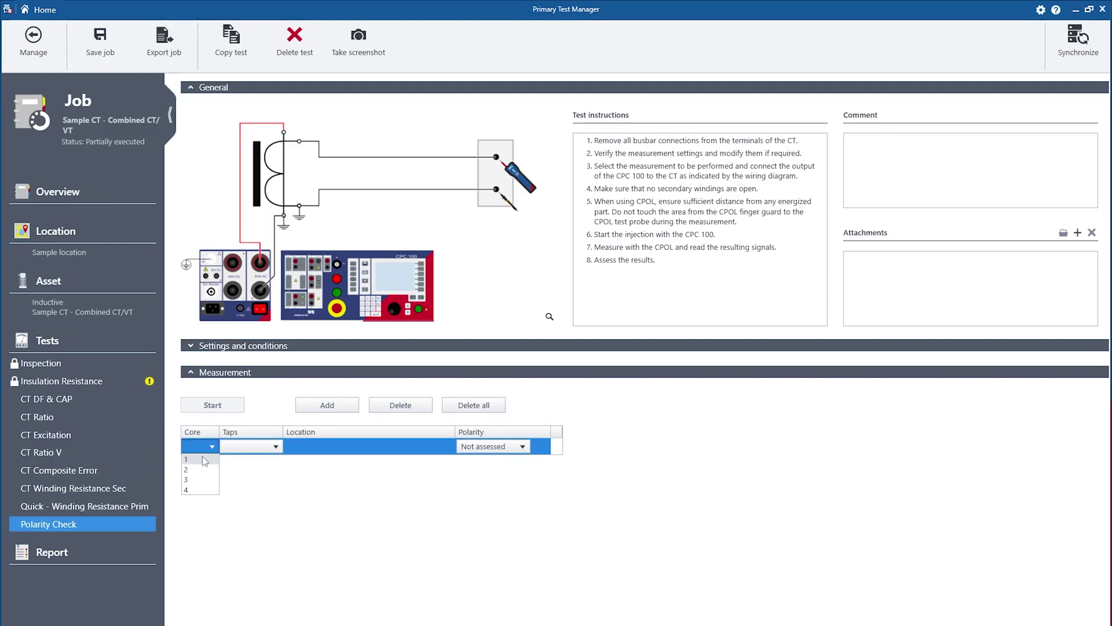
{"action": "left_click", "coordinate": [203, 469]}
{"action": "left_click", "coordinate": [262, 448]}
{"action": "left_click", "coordinate": [257, 457]}
{"action": "left_click", "coordinate": [317, 447]}
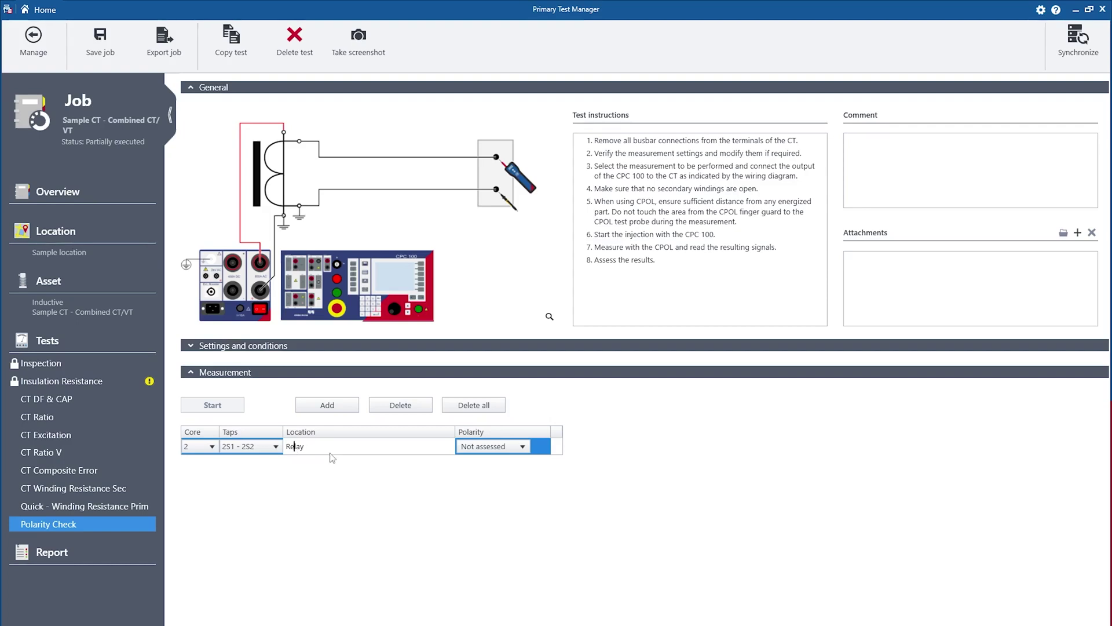
{"action": "left_click", "coordinate": [491, 446]}
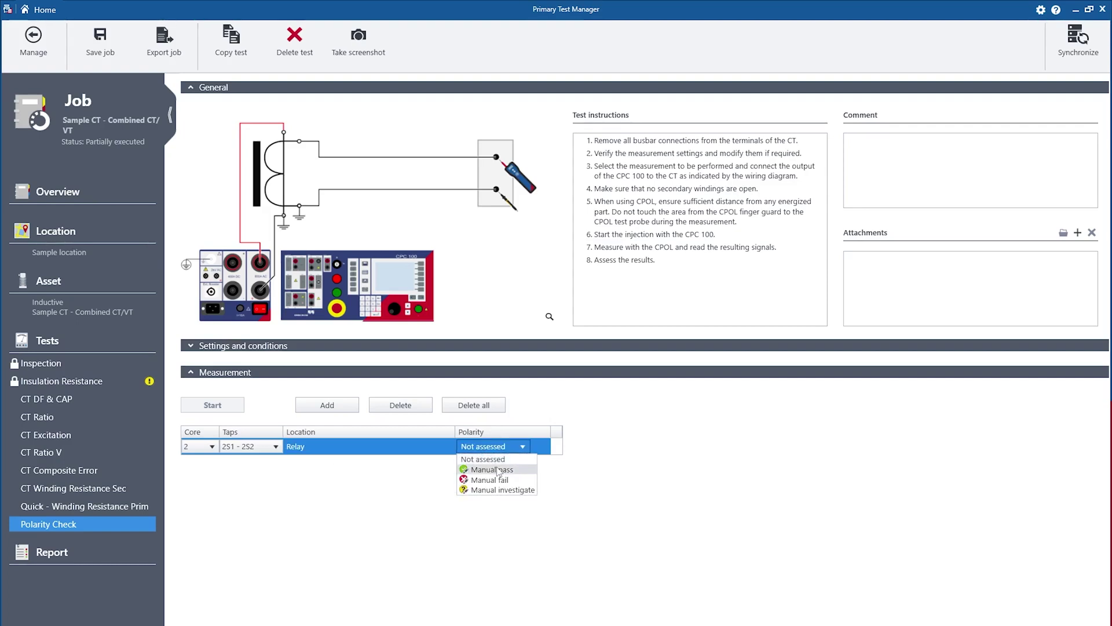
{"action": "left_click", "coordinate": [492, 469]}
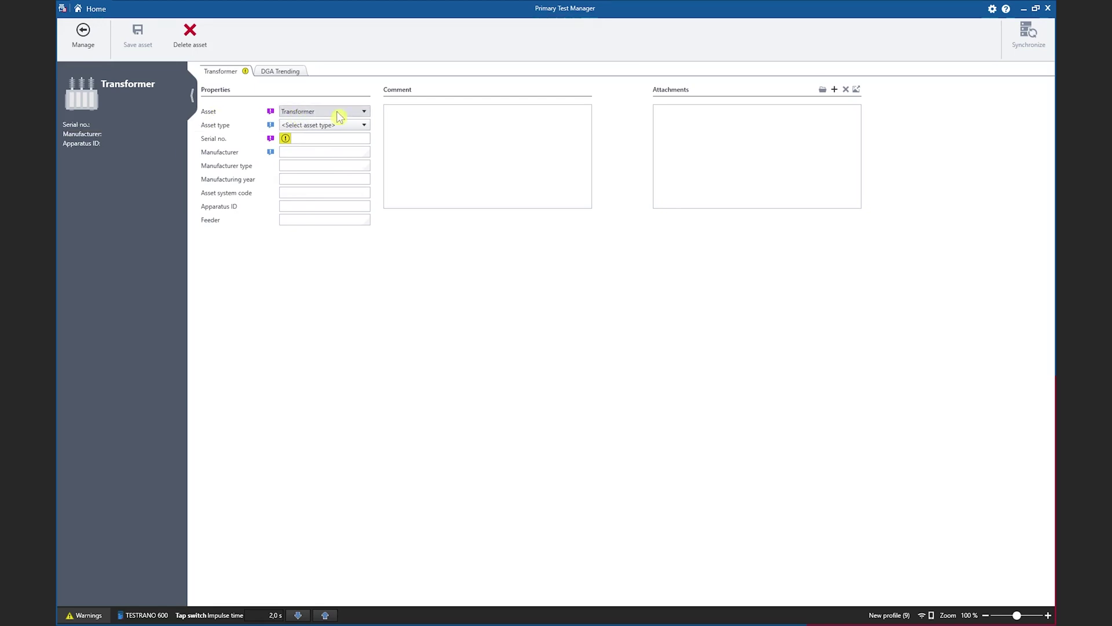
Step: Make the transformer asset a Shunt reactor with a YN winding configuration
{"action": "left_click", "coordinate": [329, 129]}
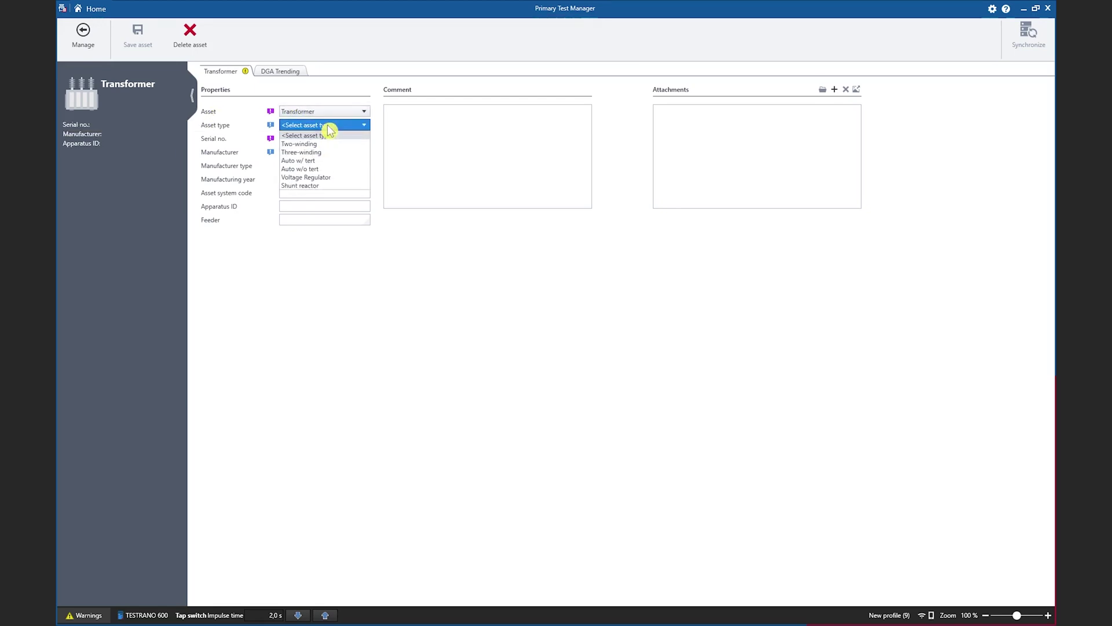
{"action": "left_click", "coordinate": [321, 186]}
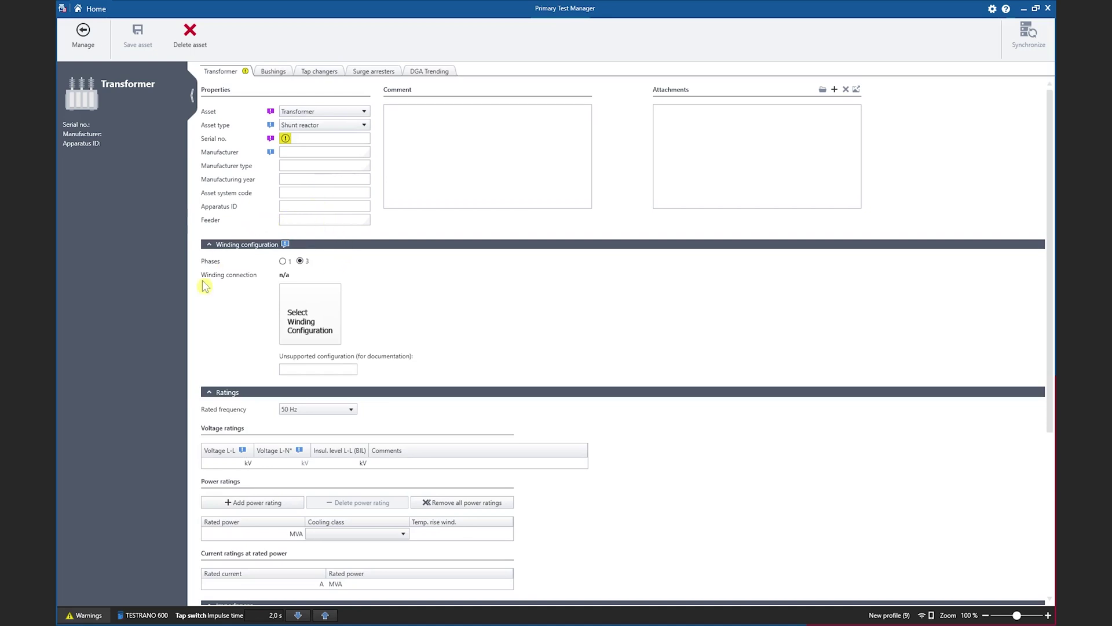
{"action": "left_click", "coordinate": [313, 316]}
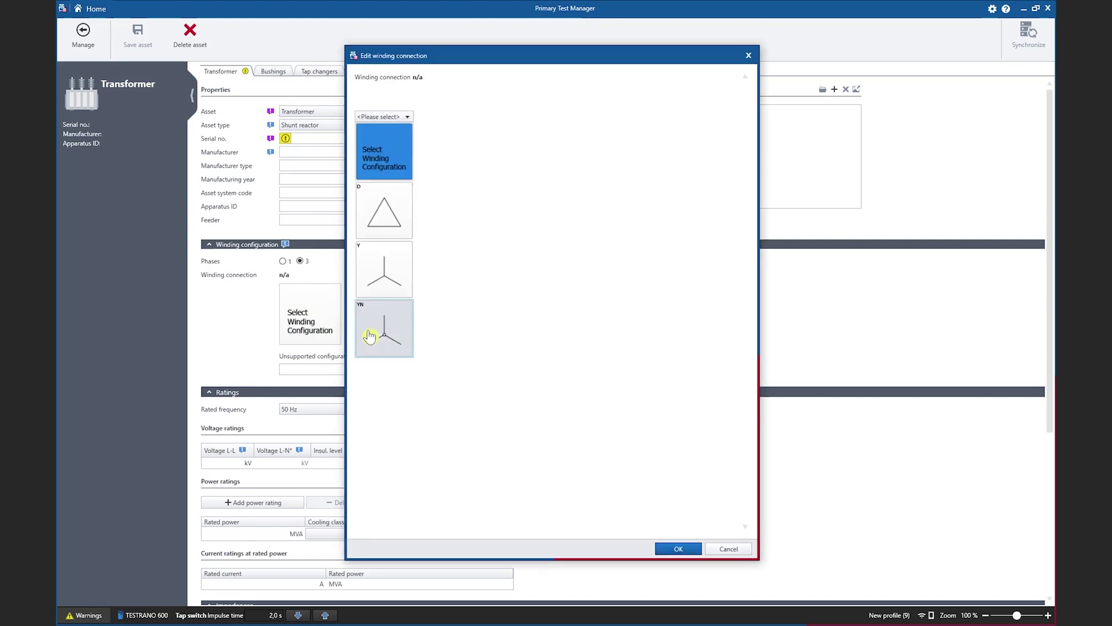
{"action": "left_click", "coordinate": [374, 334]}
{"action": "left_click", "coordinate": [688, 549]}
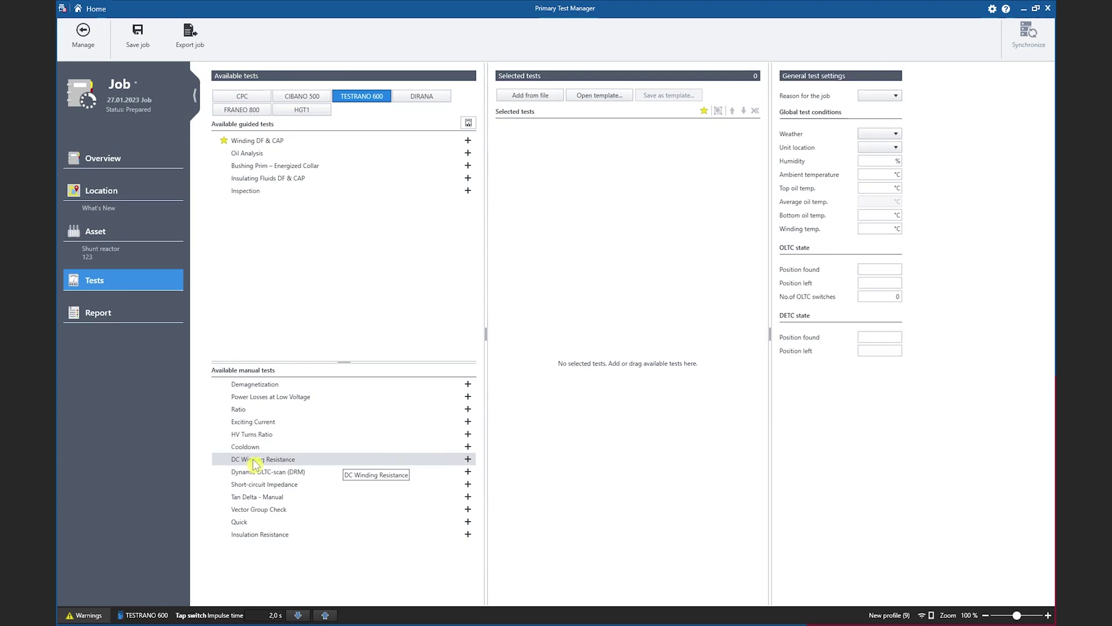
Step: Add DC Winding Resistance, Winding DF & CAP, DIRANA Test and SFRA Test to the job
{"action": "left_click", "coordinate": [468, 461]}
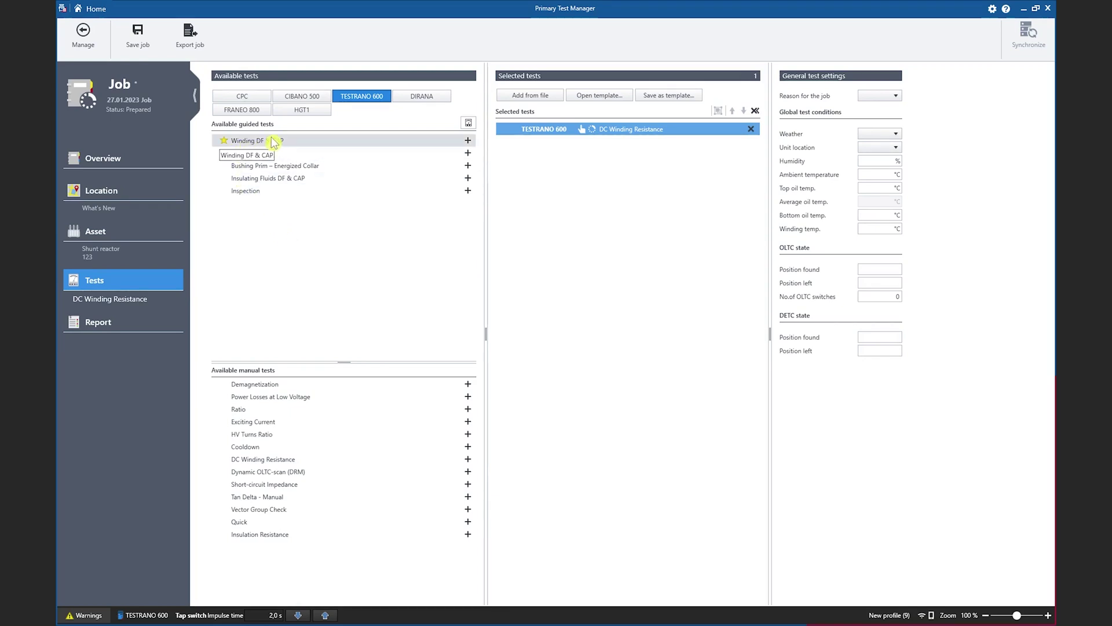
{"action": "left_click", "coordinate": [468, 140]}
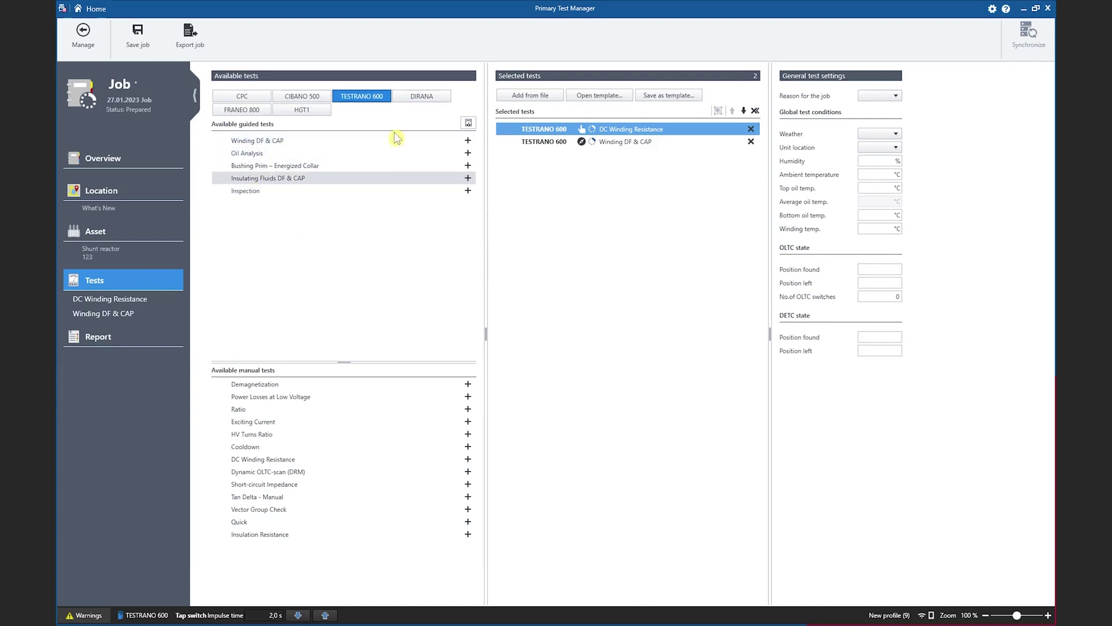
{"action": "left_click", "coordinate": [426, 104]}
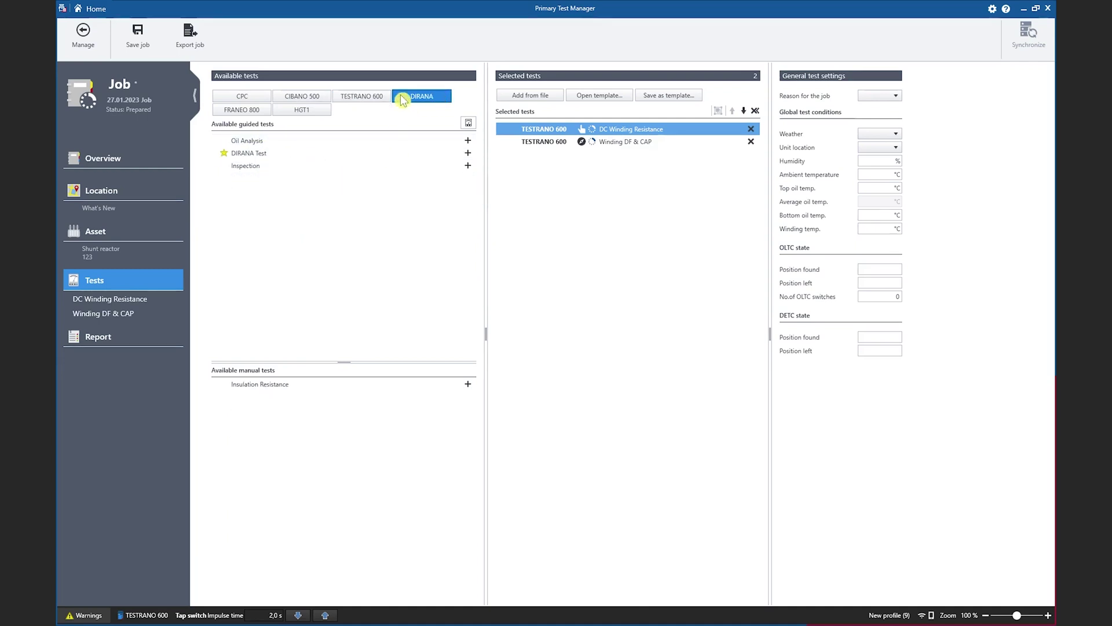
{"action": "left_click", "coordinate": [467, 153]}
{"action": "left_click", "coordinate": [246, 112]}
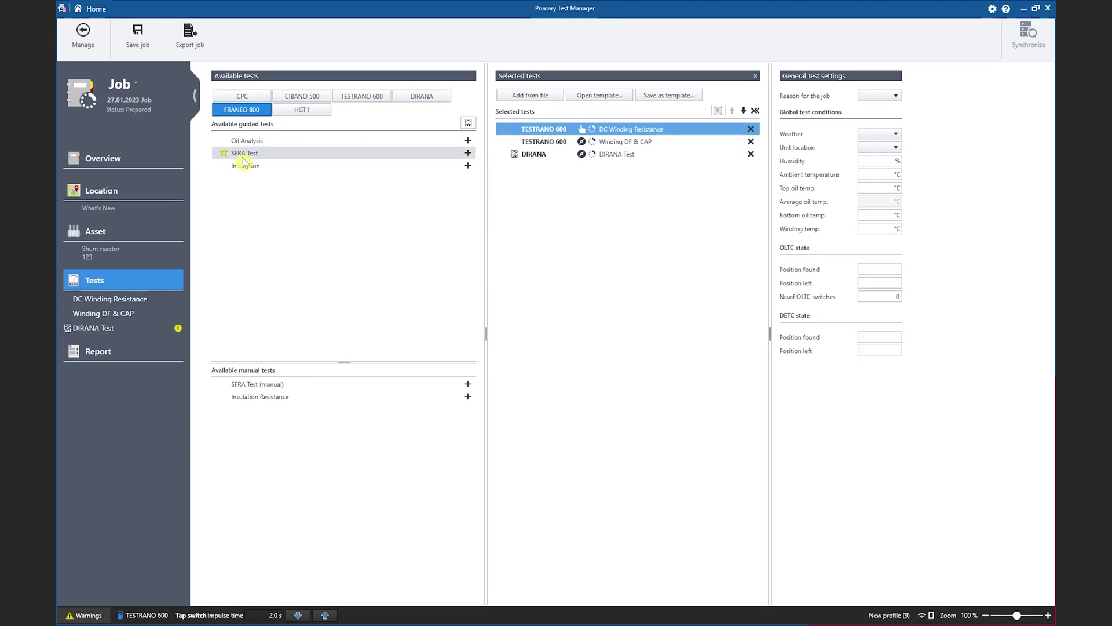
{"action": "left_click", "coordinate": [468, 153]}
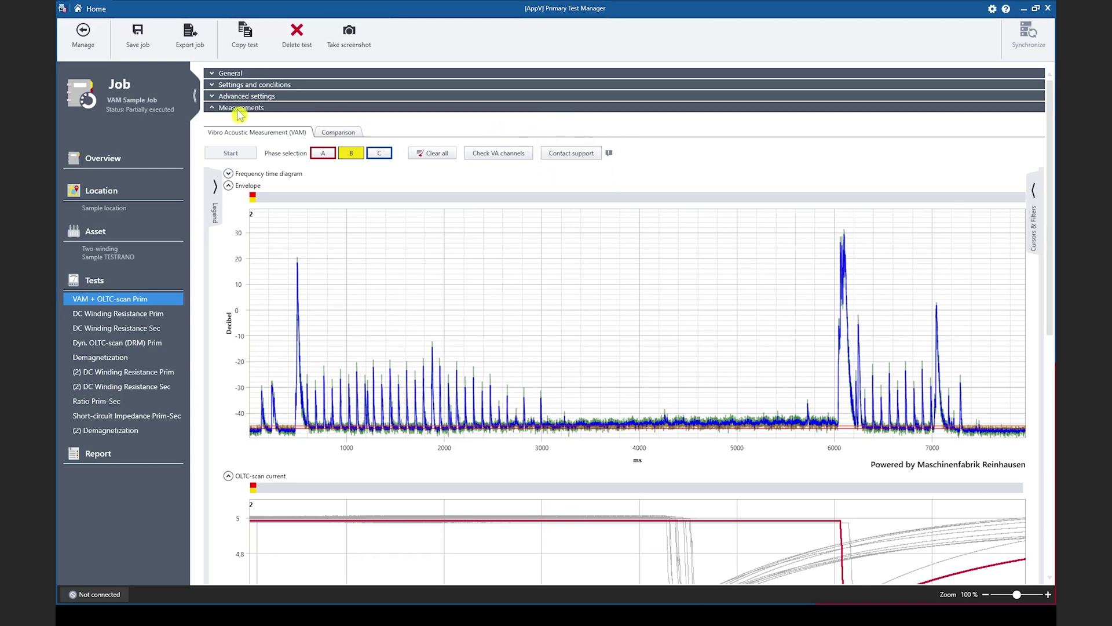
Step: Start a support request for the measurement with request type Analysis support (MR)
{"action": "left_click", "coordinate": [559, 156]}
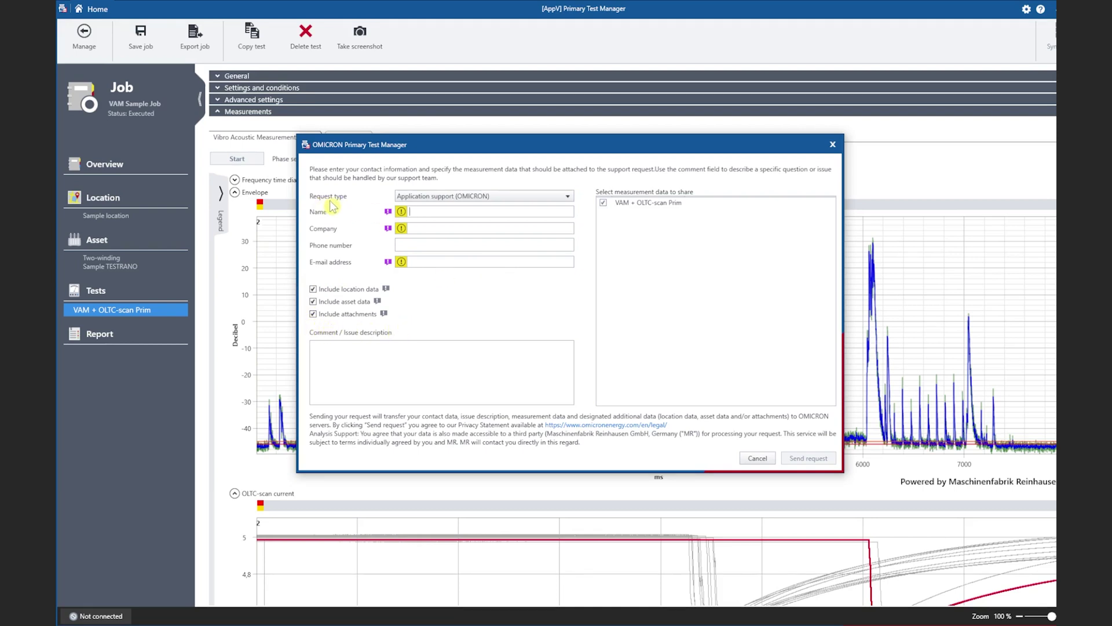
{"action": "left_click", "coordinate": [467, 197]}
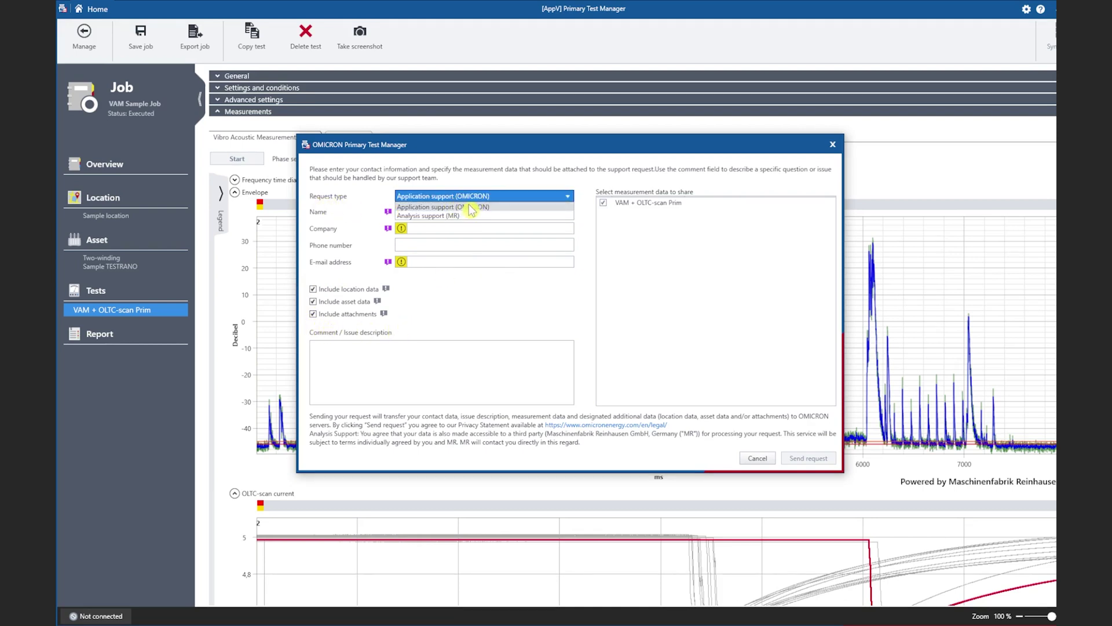
{"action": "left_click", "coordinate": [444, 220]}
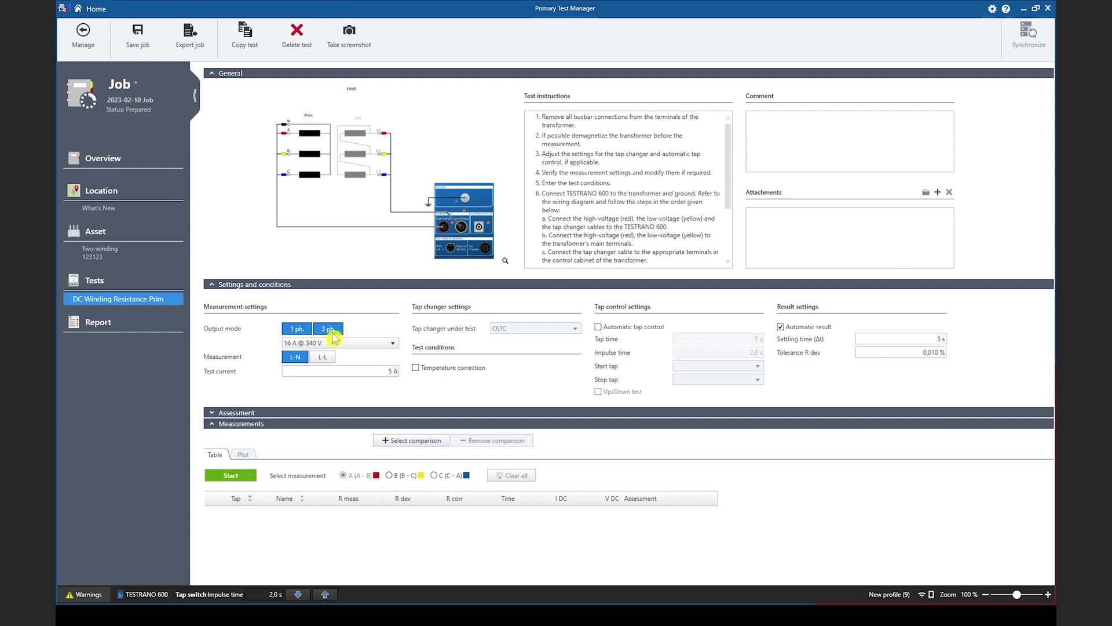
Step: Set three-phase output and line-to-line measurement for the DC Winding Resistance Prim test
{"action": "left_click", "coordinate": [332, 333]}
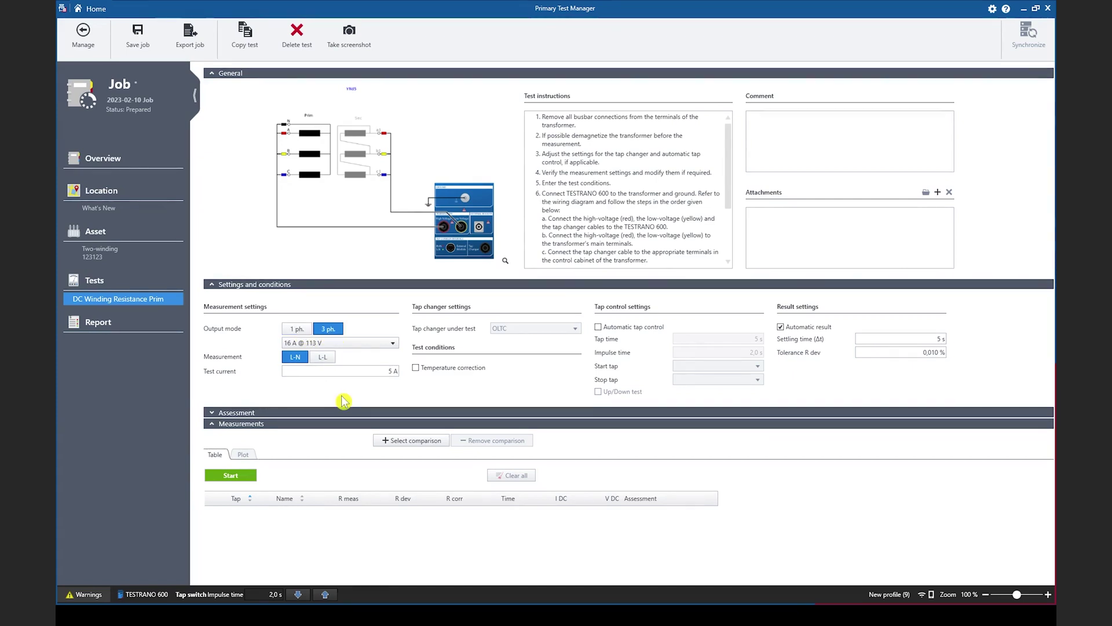
{"action": "left_click", "coordinate": [324, 358]}
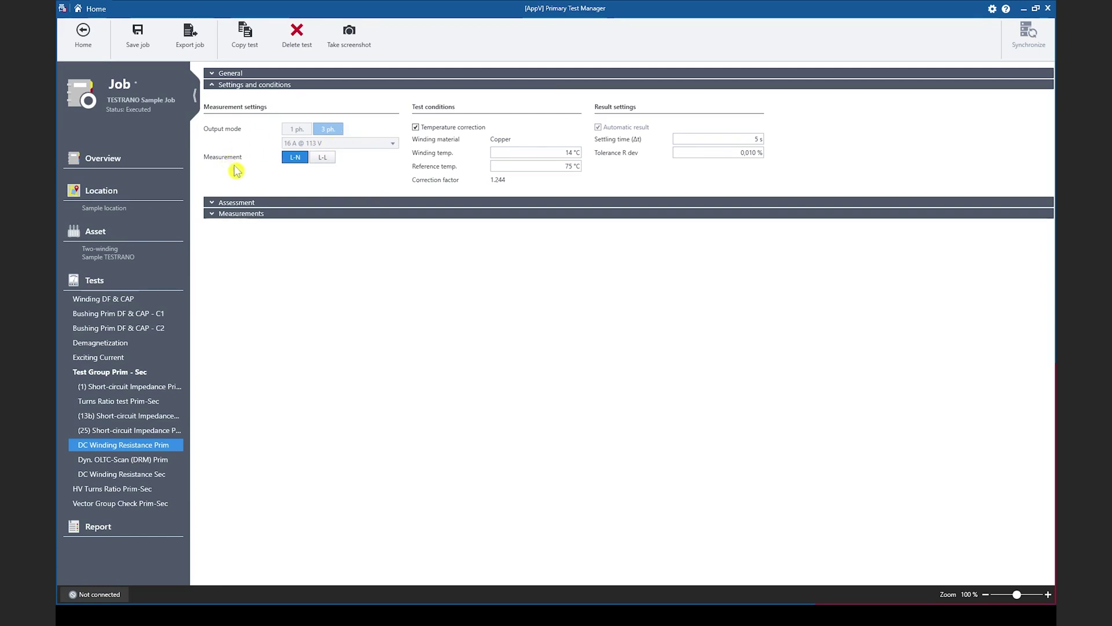
{"action": "left_click", "coordinate": [249, 214]}
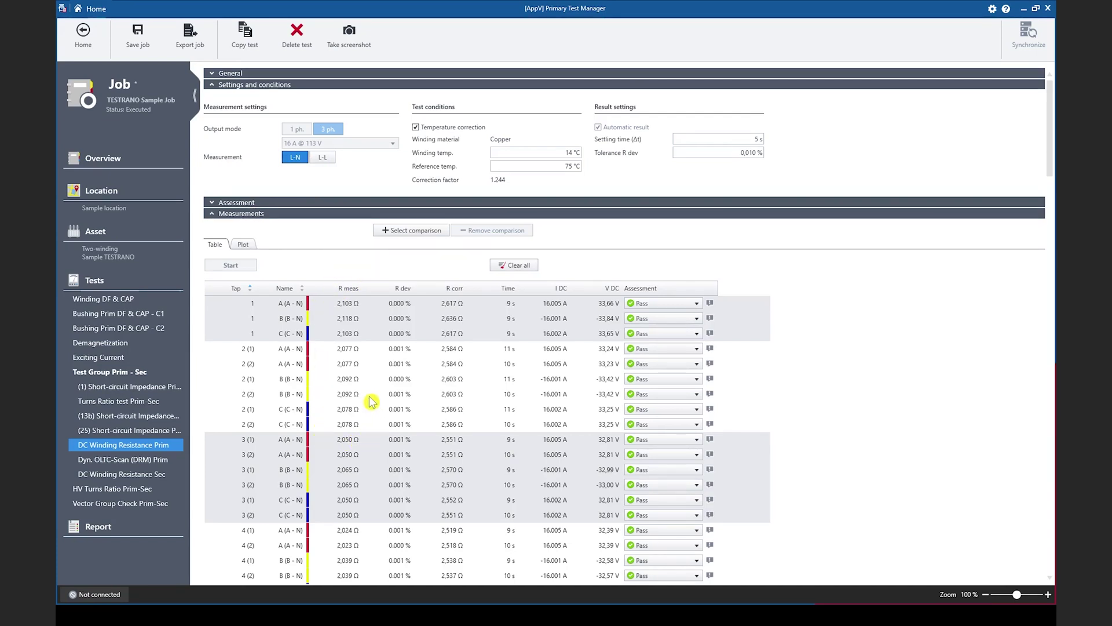
{"action": "left_click", "coordinate": [323, 159]}
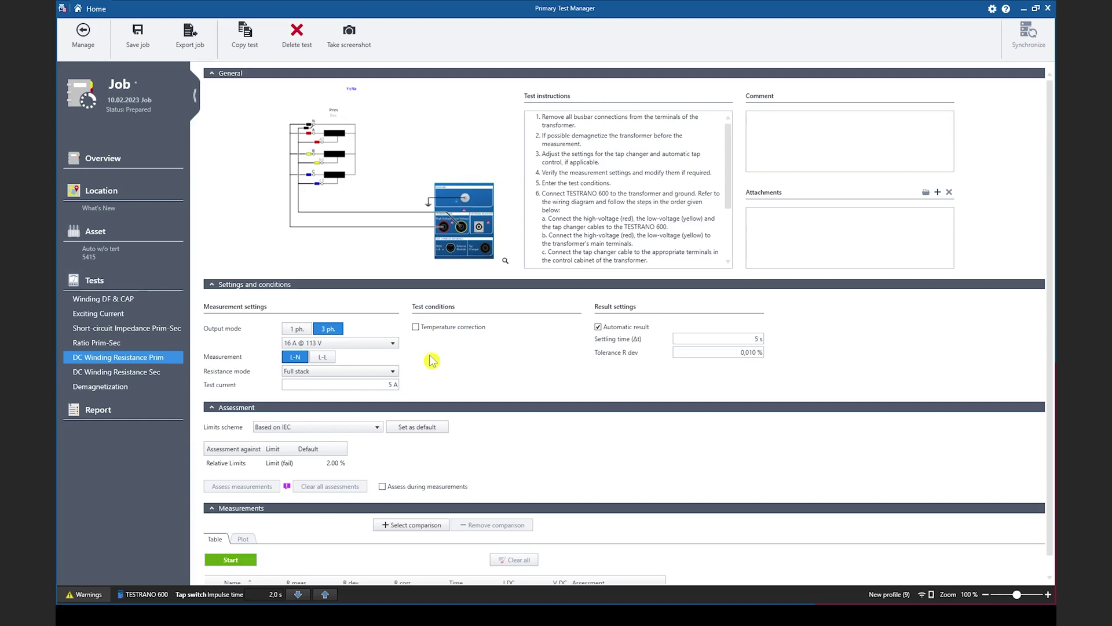
Step: Change the resistance mode from Full stack to Series part
{"action": "left_click", "coordinate": [392, 374]}
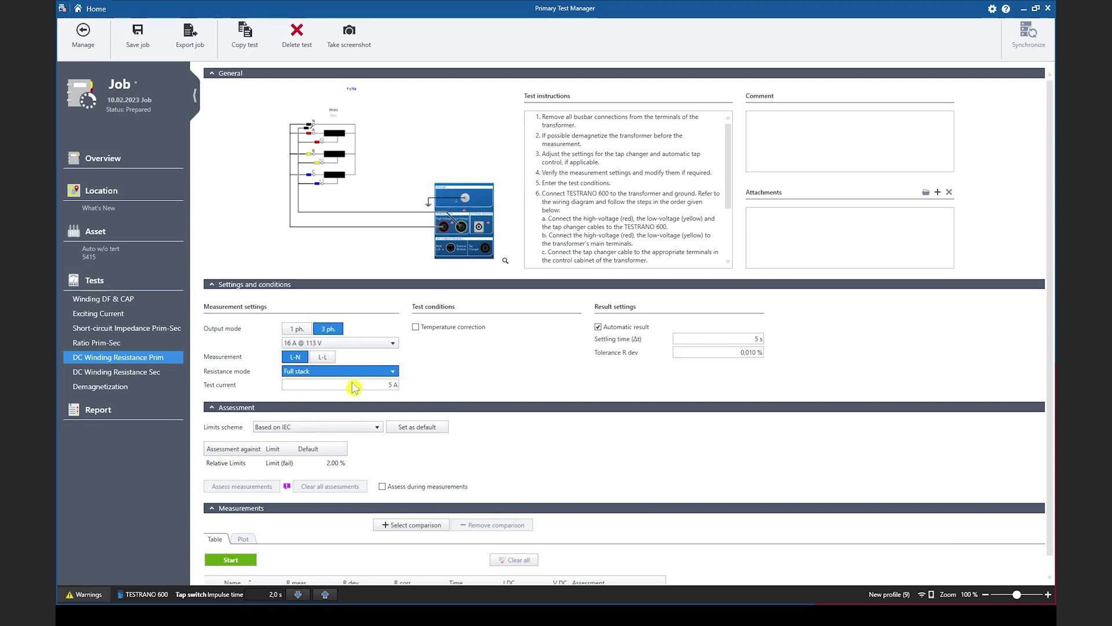
{"action": "left_click", "coordinate": [299, 398]}
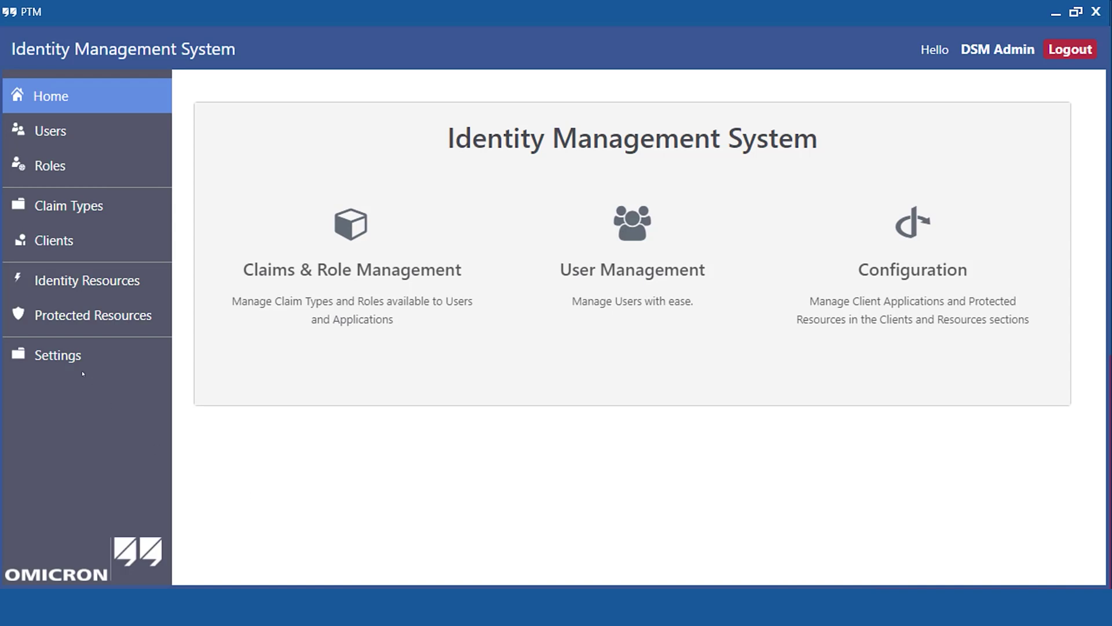
Step: In global settings, enable Enforce 2FA for users and disable client certificate generation
{"action": "left_click", "coordinate": [63, 358]}
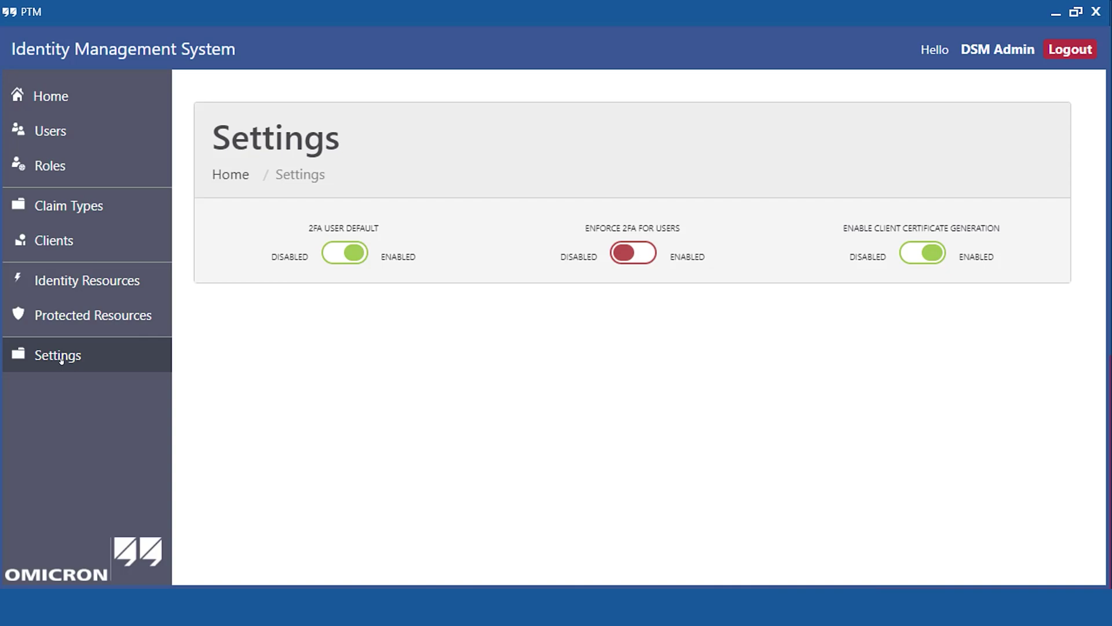
{"action": "left_click", "coordinate": [645, 254]}
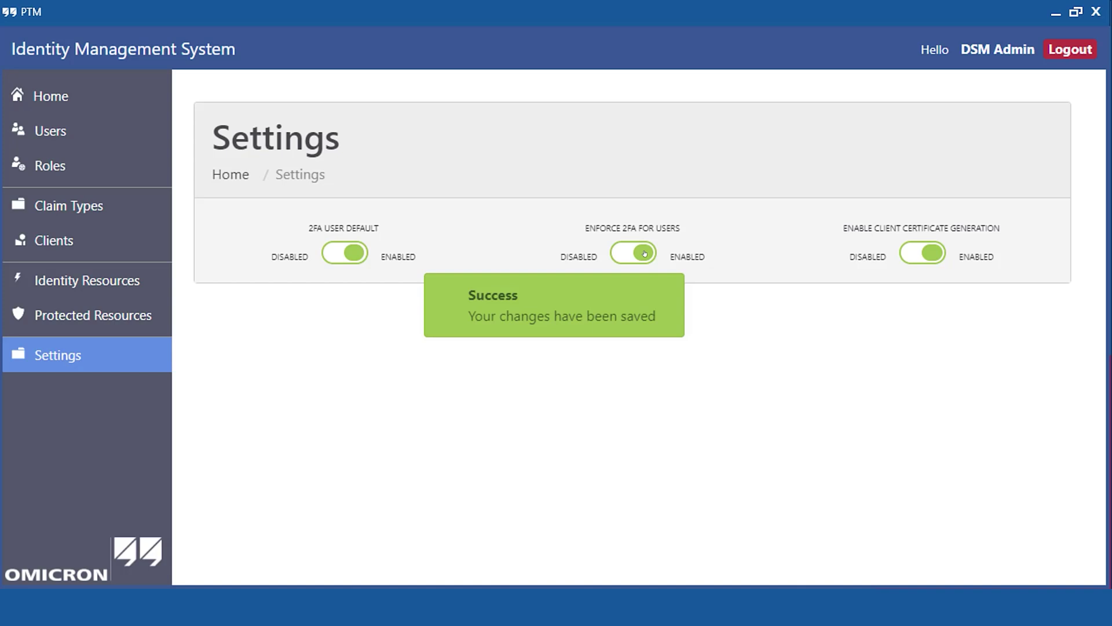
{"action": "left_click", "coordinate": [904, 253]}
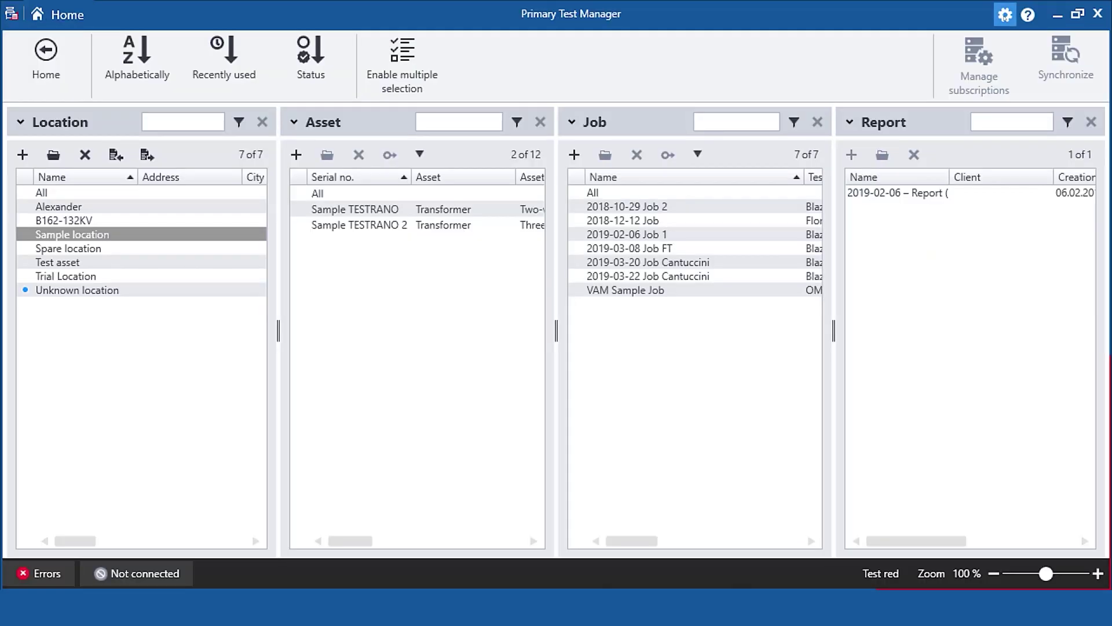
Step: Switch the Test red database to username and password authentication and apply the settings
{"action": "left_click", "coordinate": [1005, 14]}
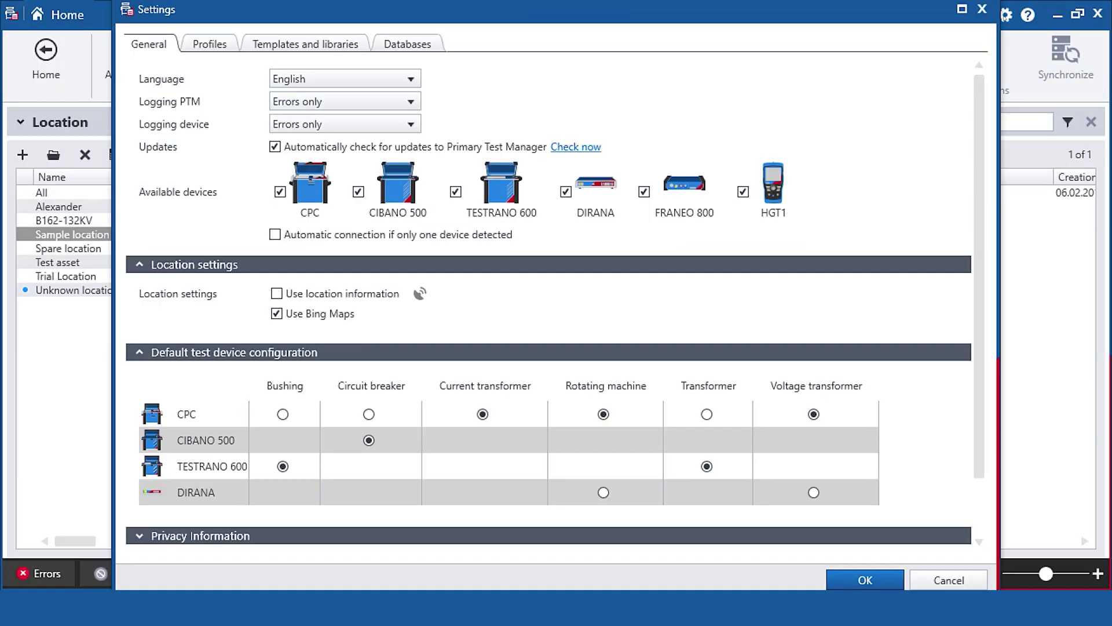
{"action": "left_click", "coordinate": [419, 44]}
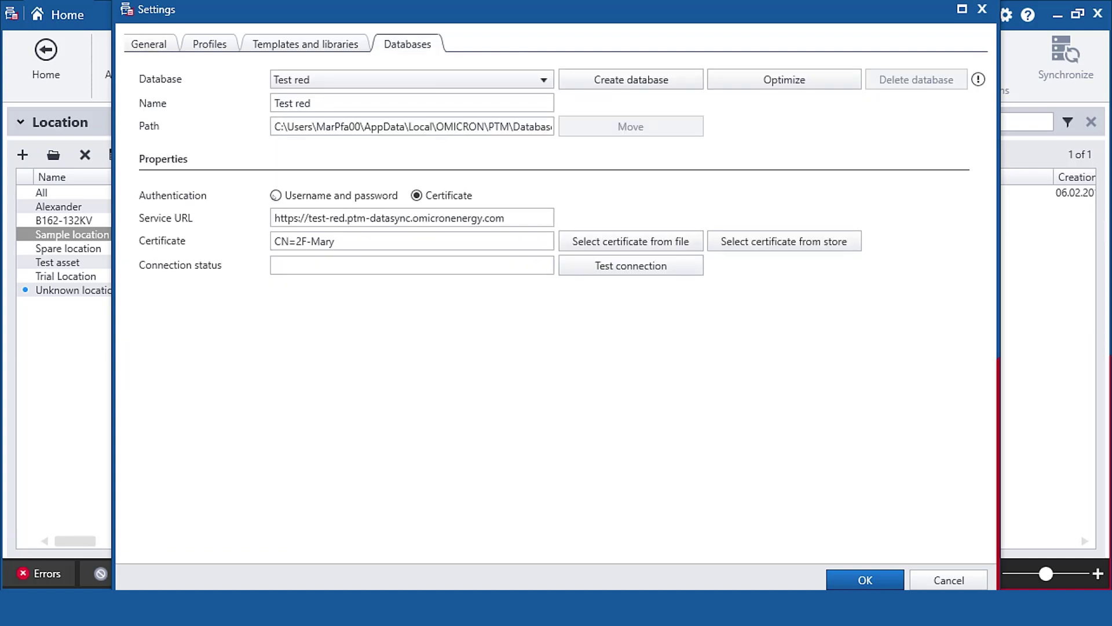
{"action": "left_click", "coordinate": [275, 196]}
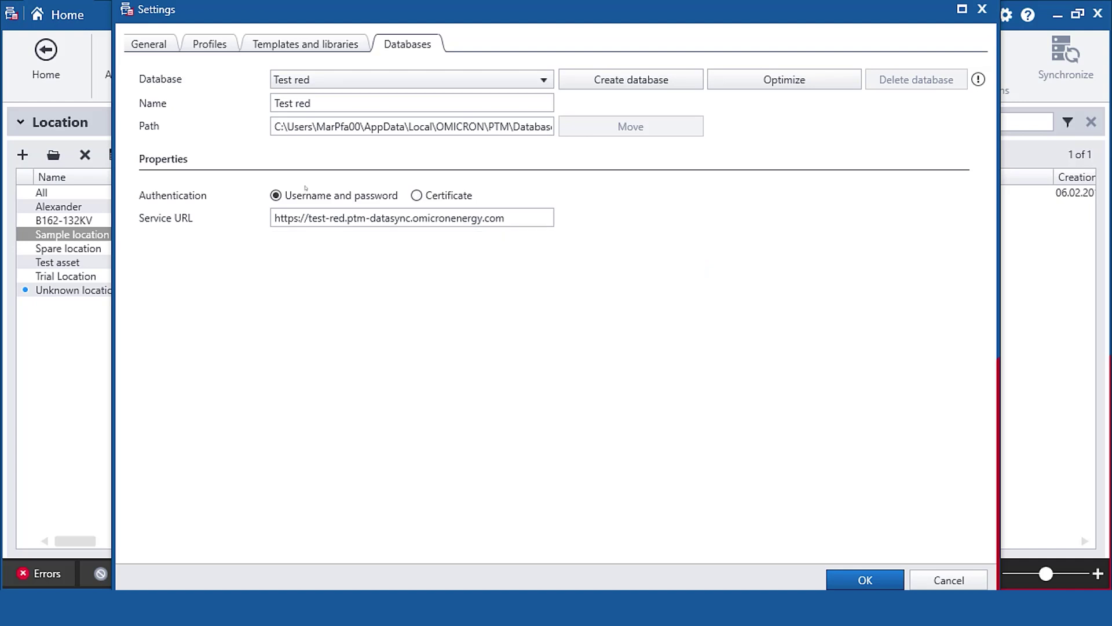
{"action": "key", "text": "Return"}
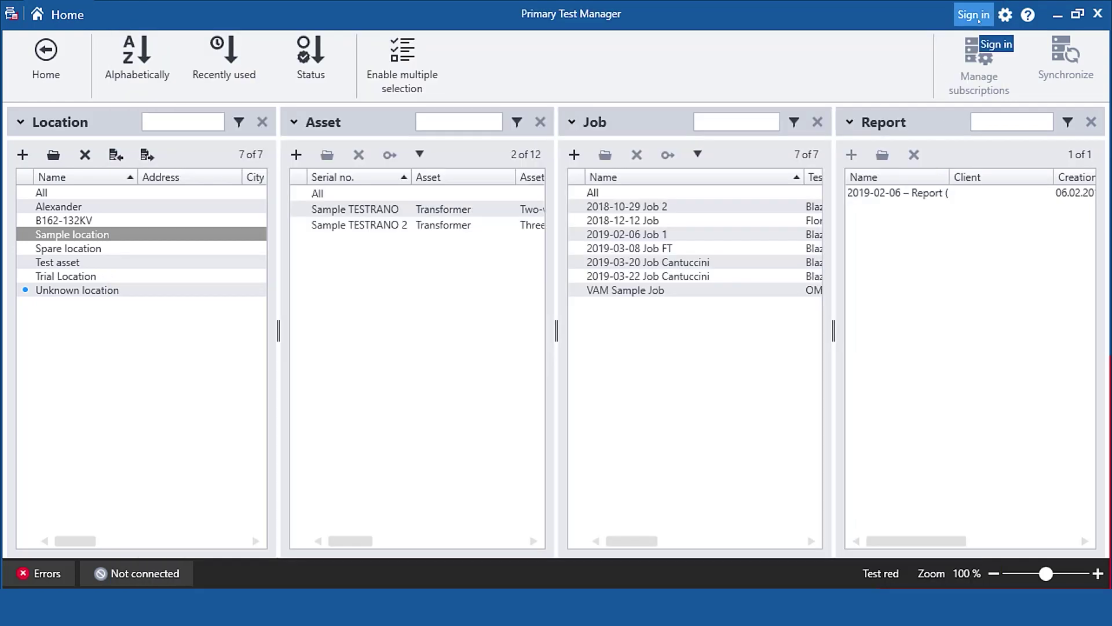
Step: Log in to DataSync with the account's username and password
{"action": "left_click", "coordinate": [978, 19]}
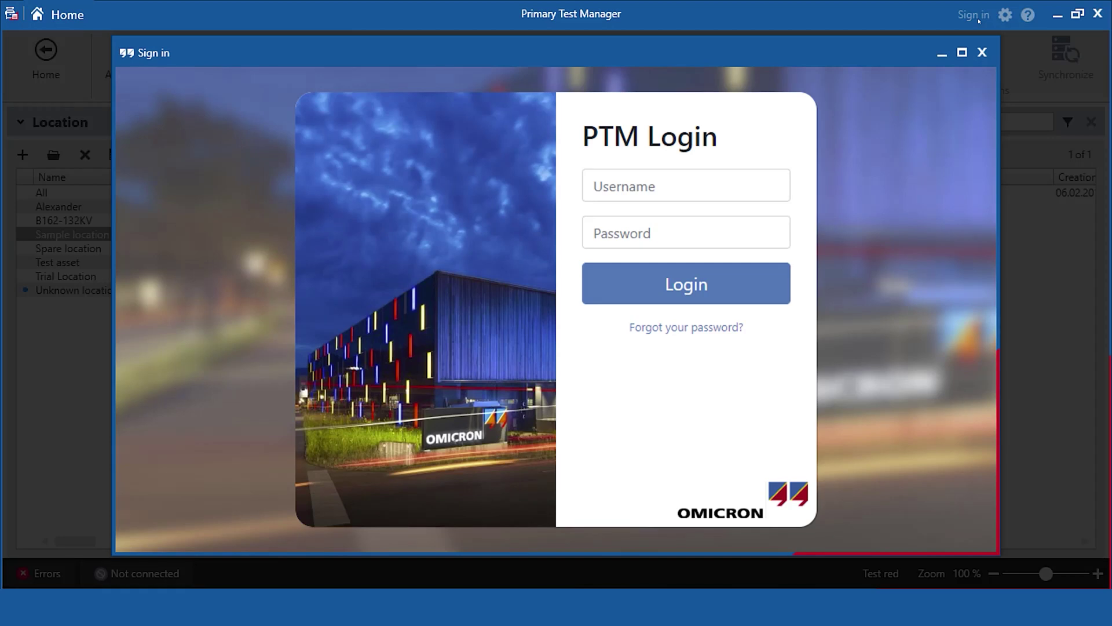
{"action": "left_click", "coordinate": [677, 187]}
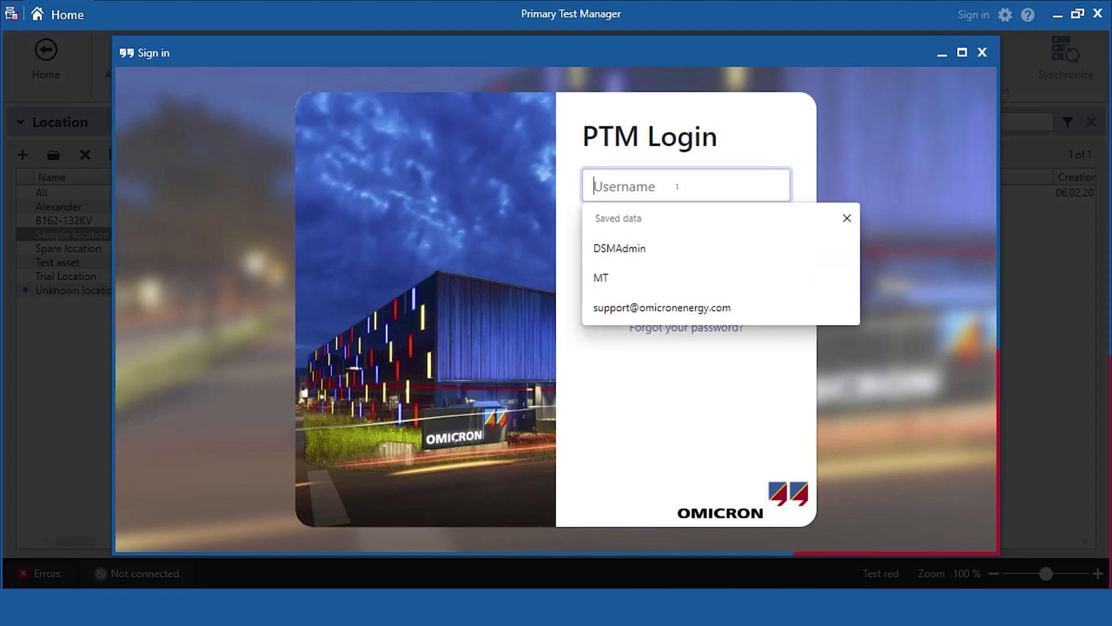
{"action": "type", "text": "MT"}
{"action": "left_click", "coordinate": [653, 232]}
{"action": "type", "text": "•••••••"}
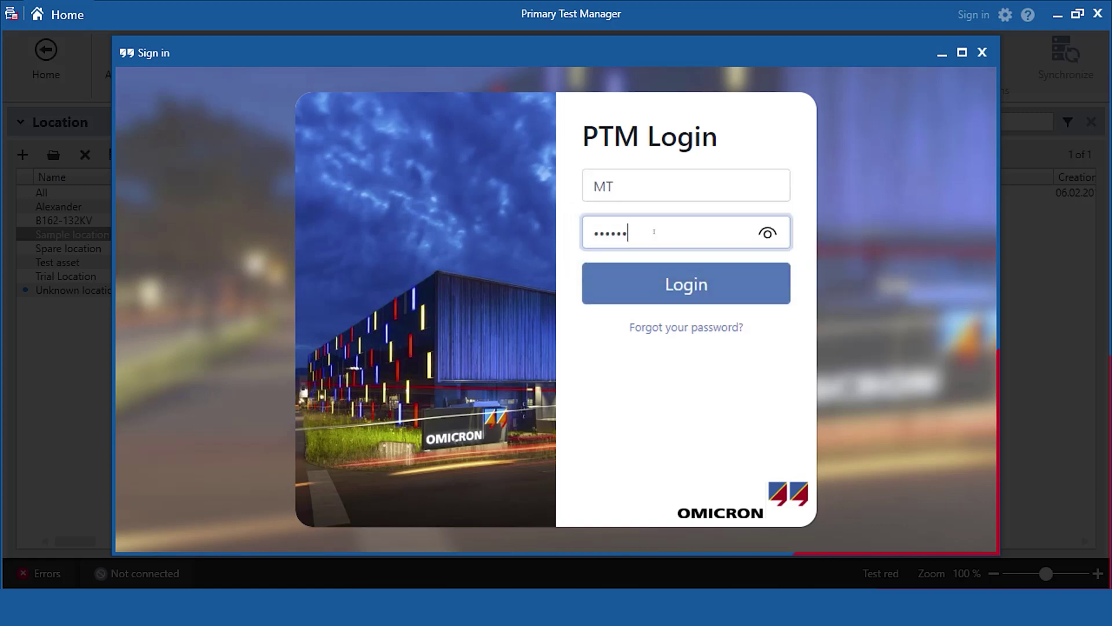
{"action": "type", "text": "••••••"}
{"action": "left_click", "coordinate": [686, 284]}
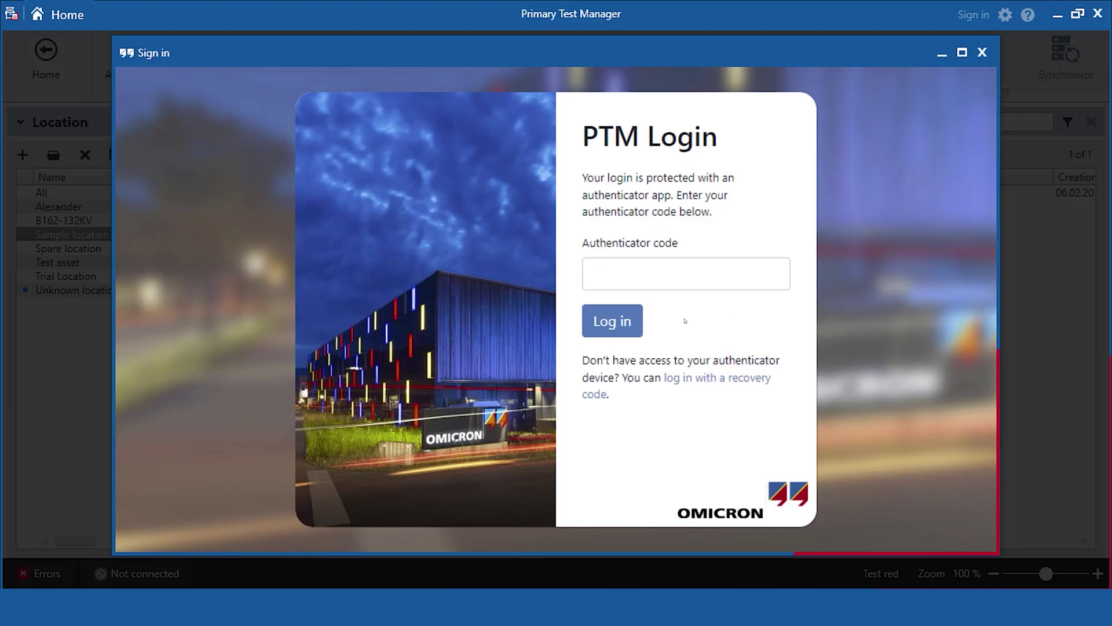
Step: Enter the authenticator code to complete two-factor sign-in
{"action": "left_click", "coordinate": [605, 275]}
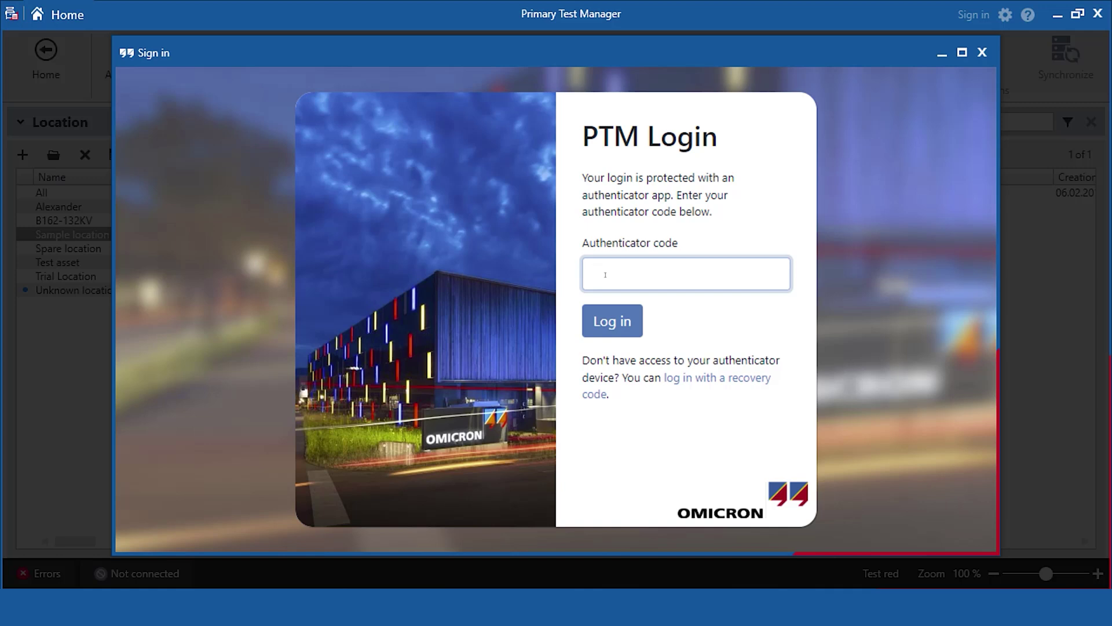
{"action": "key", "text": "Return"}
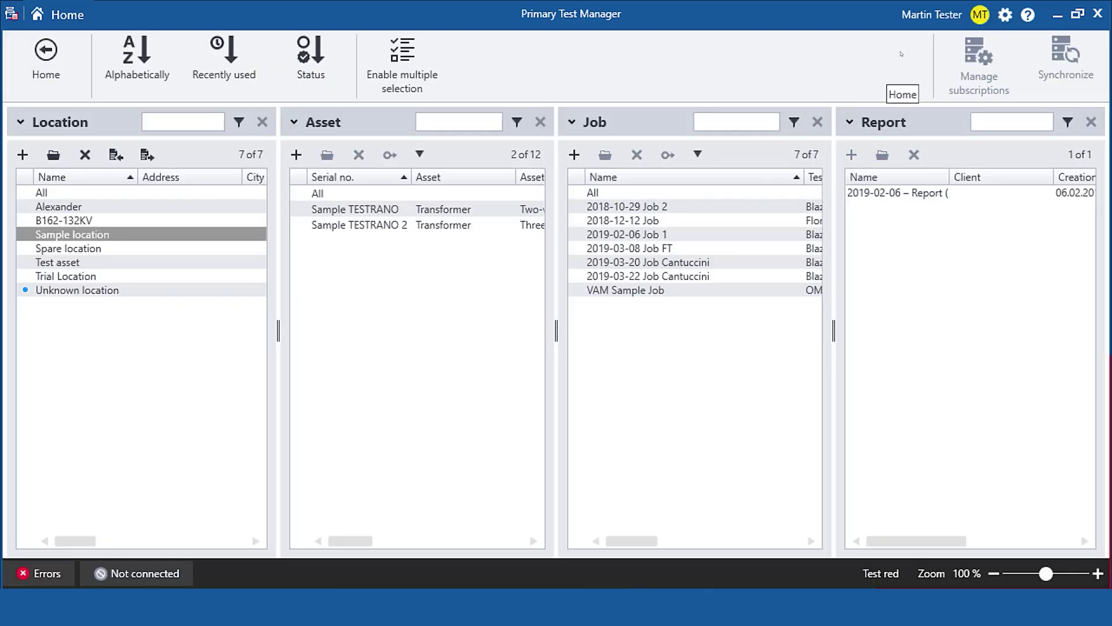
{"action": "left_click", "coordinate": [941, 19]}
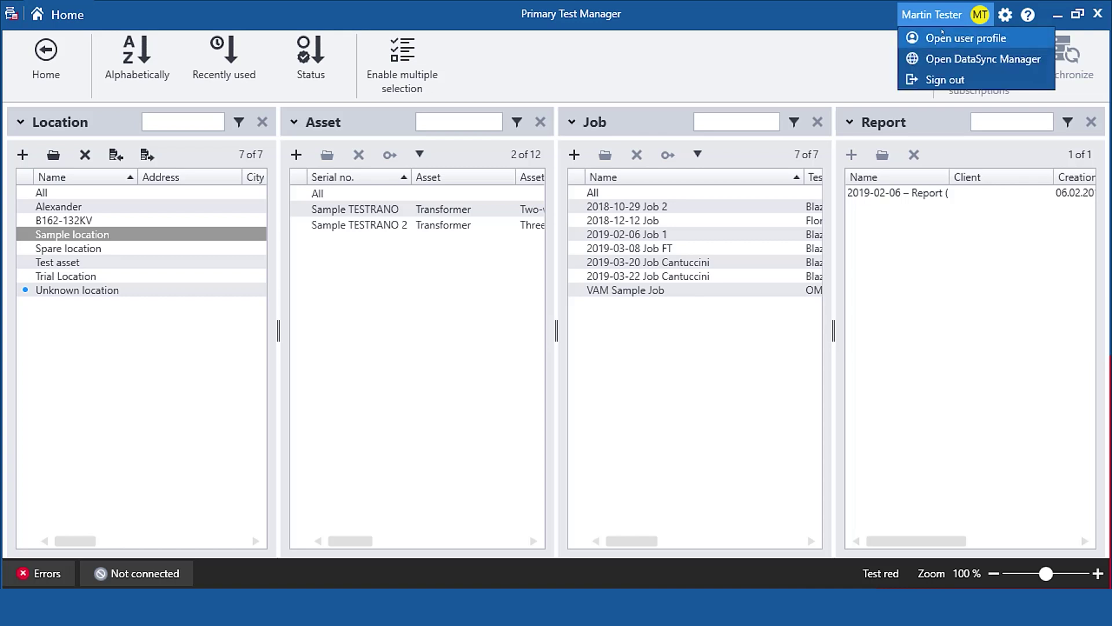
{"action": "left_click", "coordinate": [937, 15]}
{"action": "left_click", "coordinate": [936, 15]}
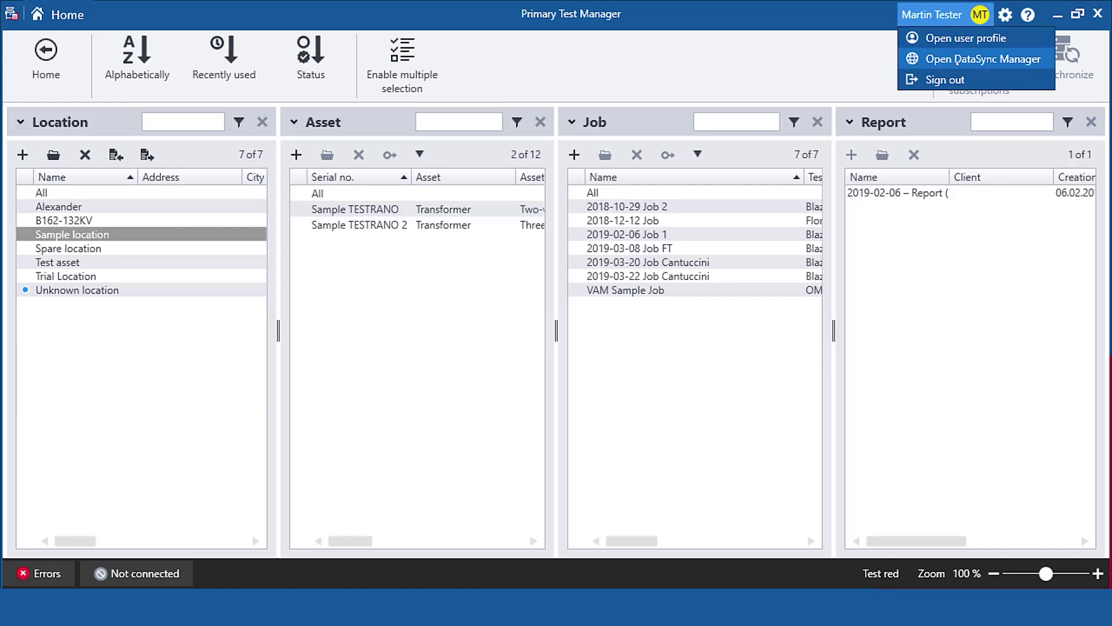
{"action": "left_click", "coordinate": [957, 61]}
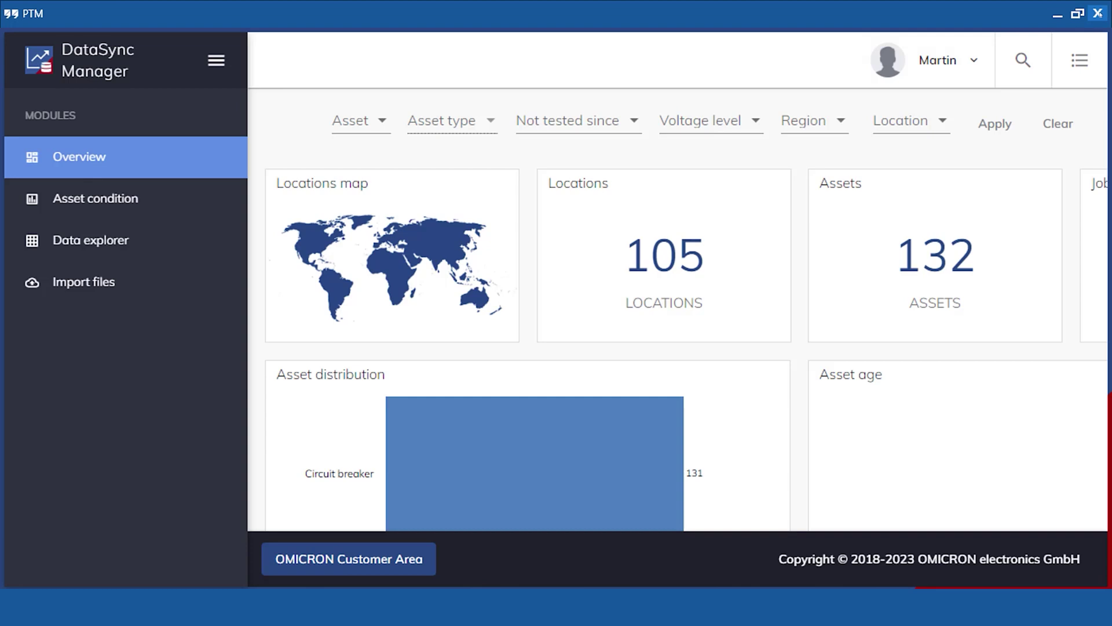
{"action": "left_click", "coordinate": [1098, 13]}
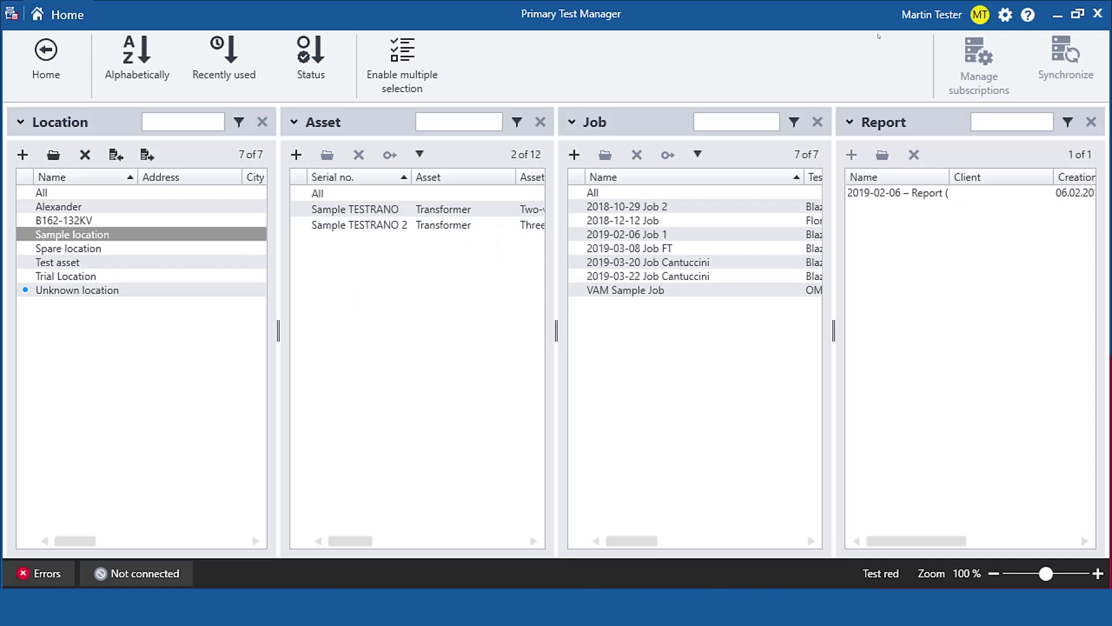